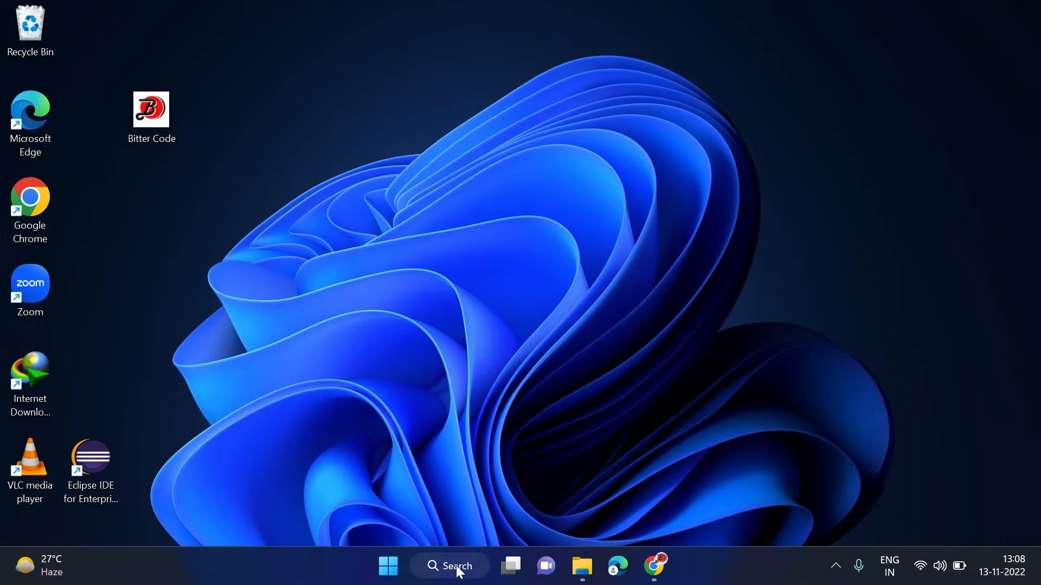
Confirm in Command Prompt that 'git' is not yet recognized, then exit the prompt
left_click(458, 569)
type("cmd")
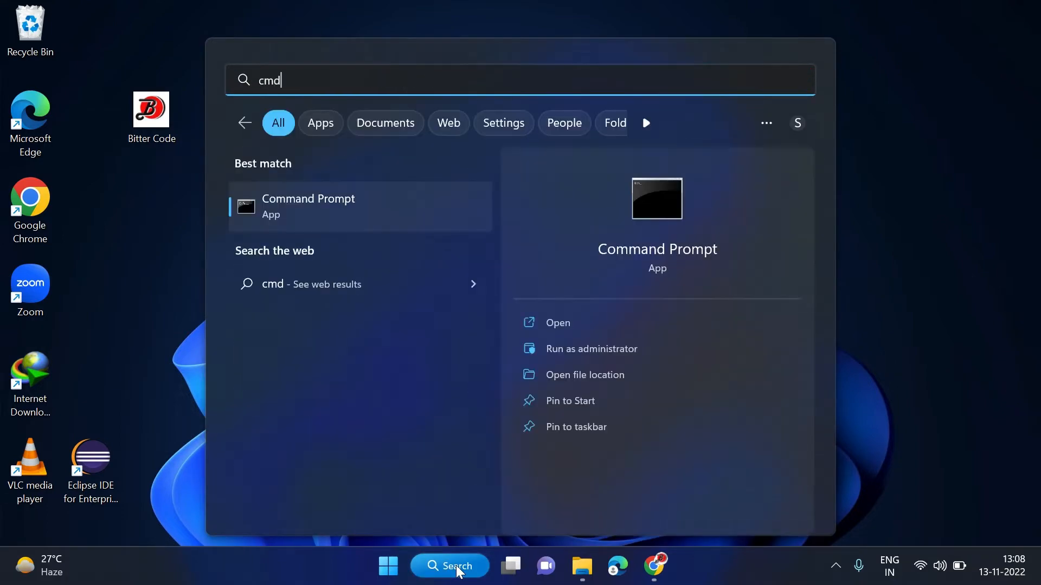
key("Return")
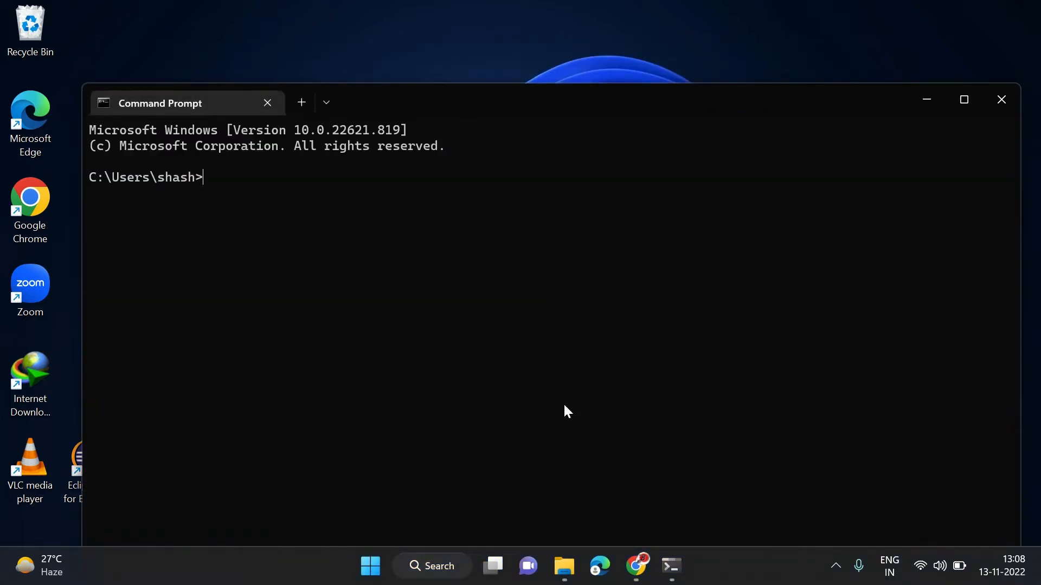
left_click(564, 406)
type("git")
key("Return")
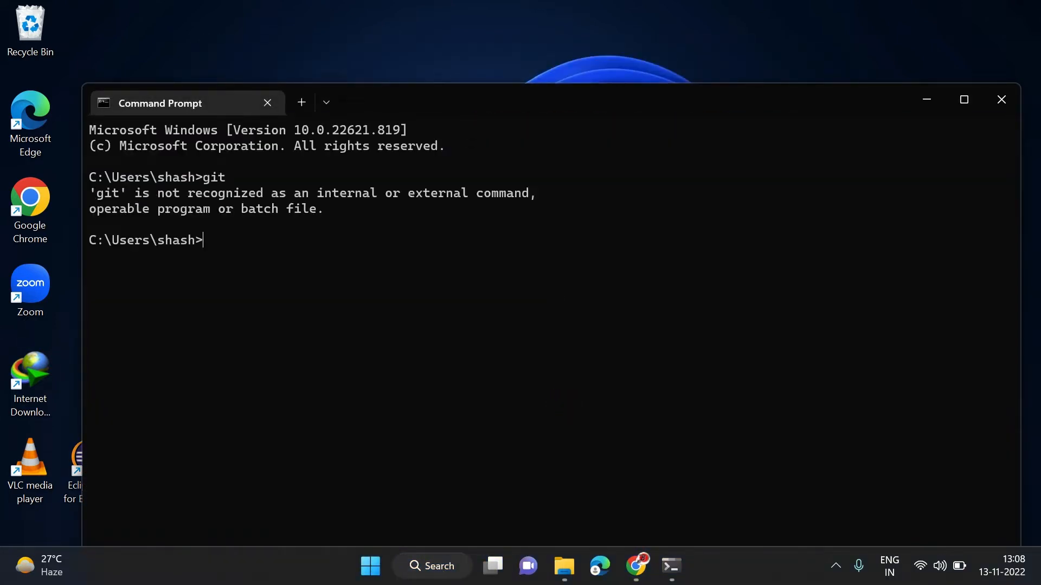
left_click_drag(348, 212, 90, 194)
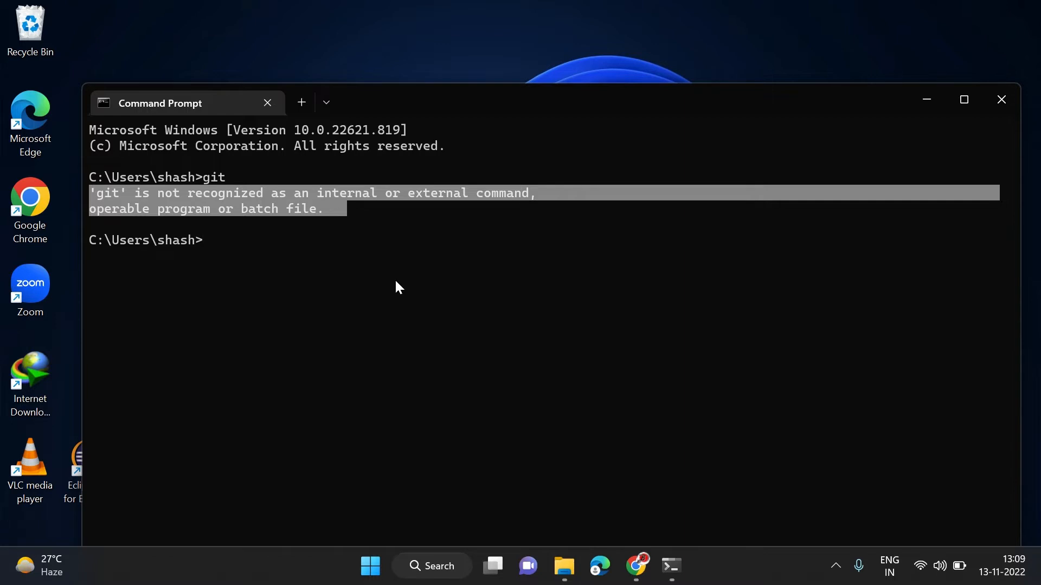
key("ctrl+c")
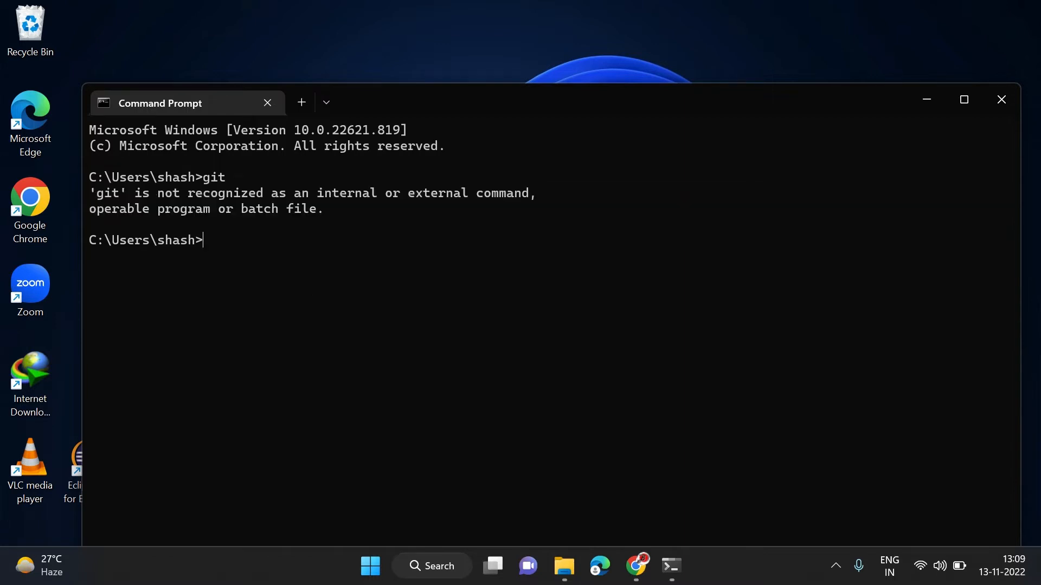
type("exit")
key("Return")
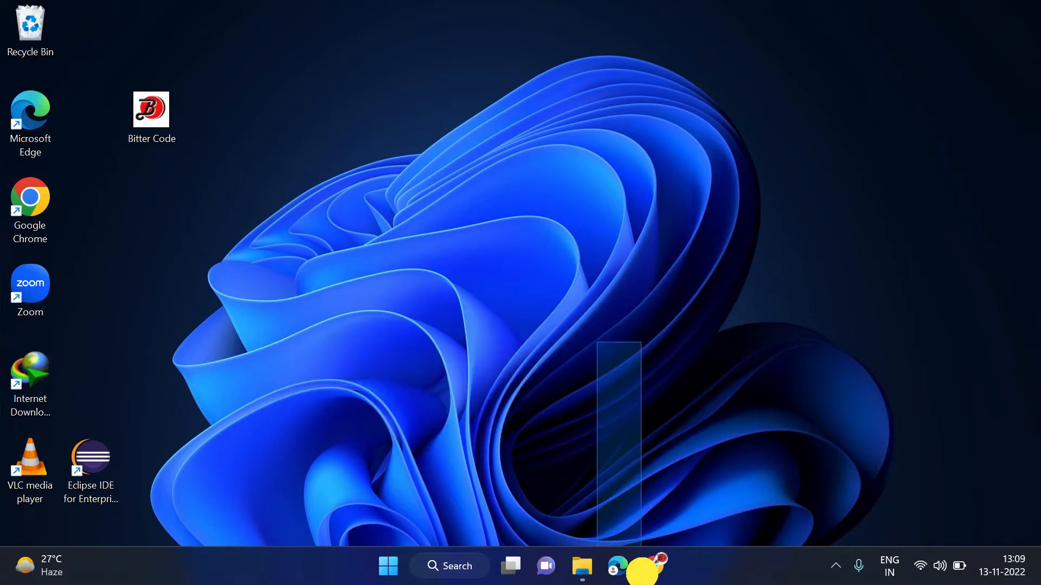
Search Google for 'git' in Chrome
left_click(655, 570)
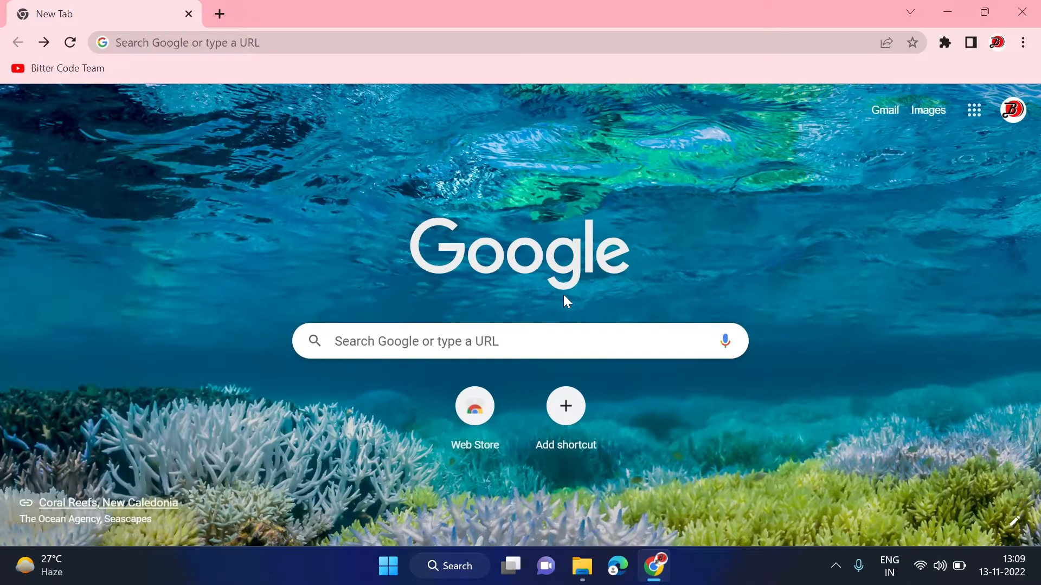
left_click(296, 42)
type("git")
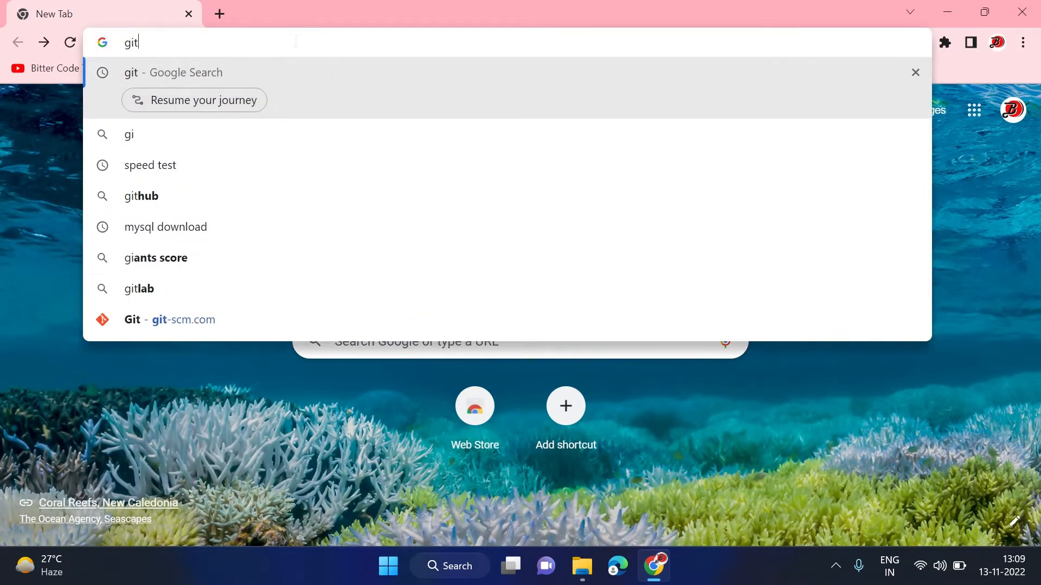
key("Return")
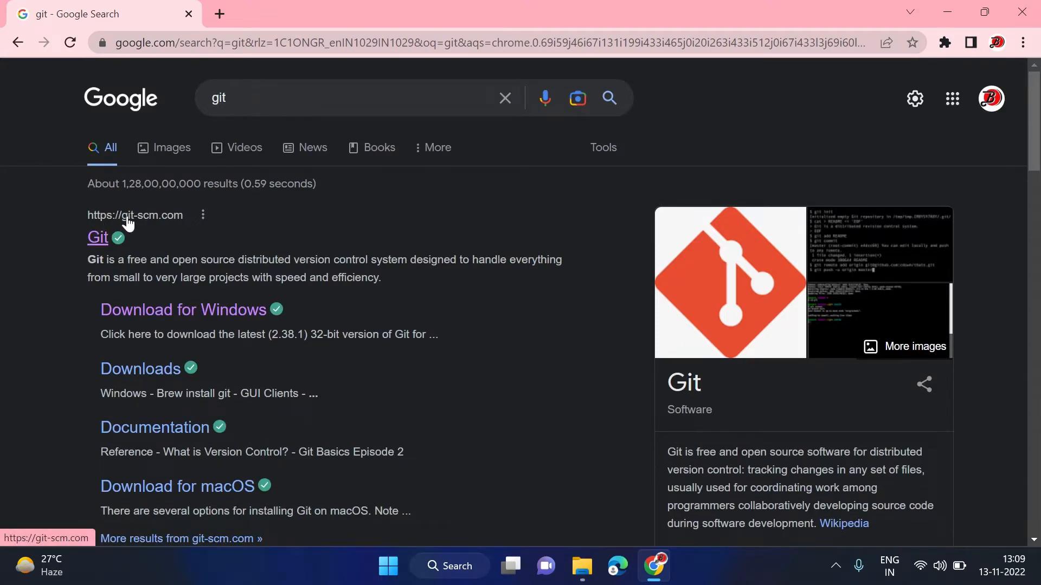
Go to git-scm.com, note latest release 2.38.1, and open the Windows download page
left_click(140, 227)
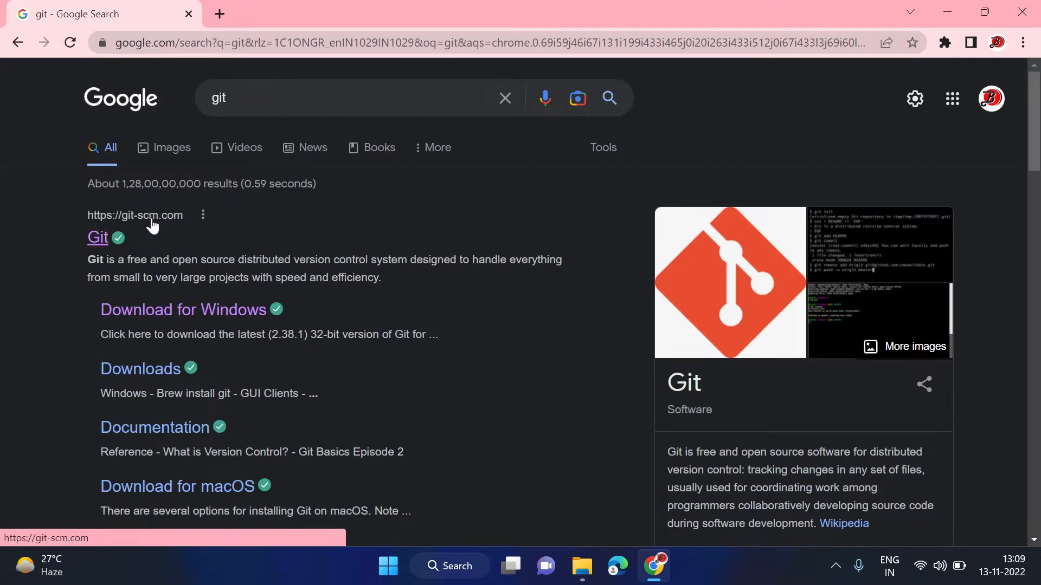
left_click(103, 235)
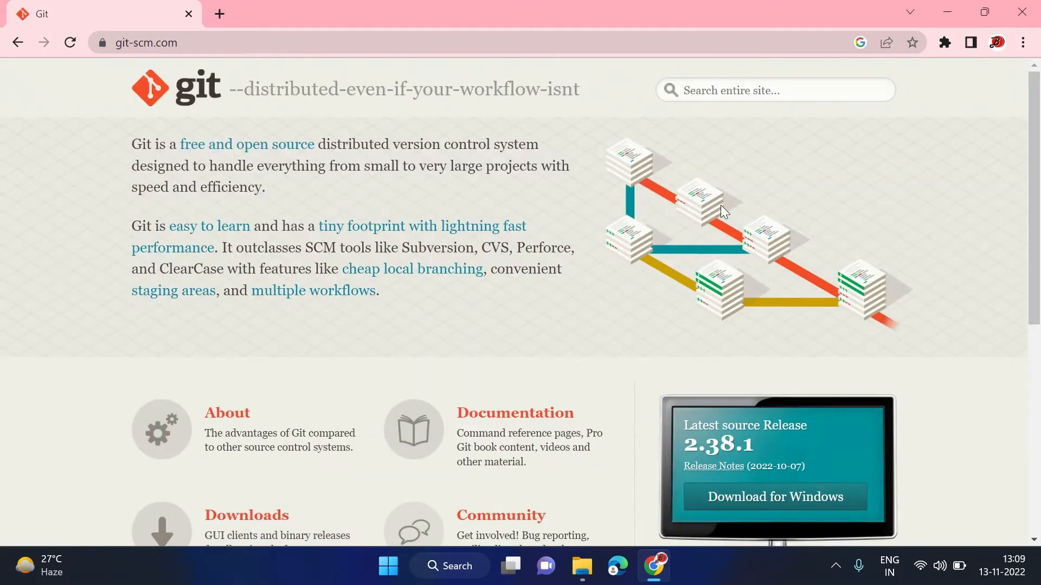
scroll(735, 268, "down", 2)
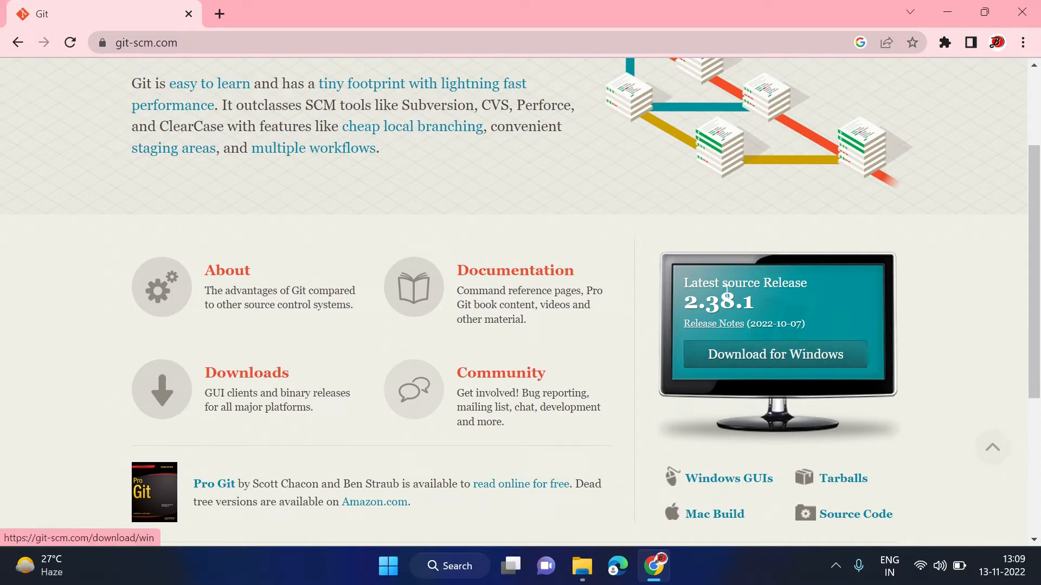
left_click_drag(687, 302, 759, 298)
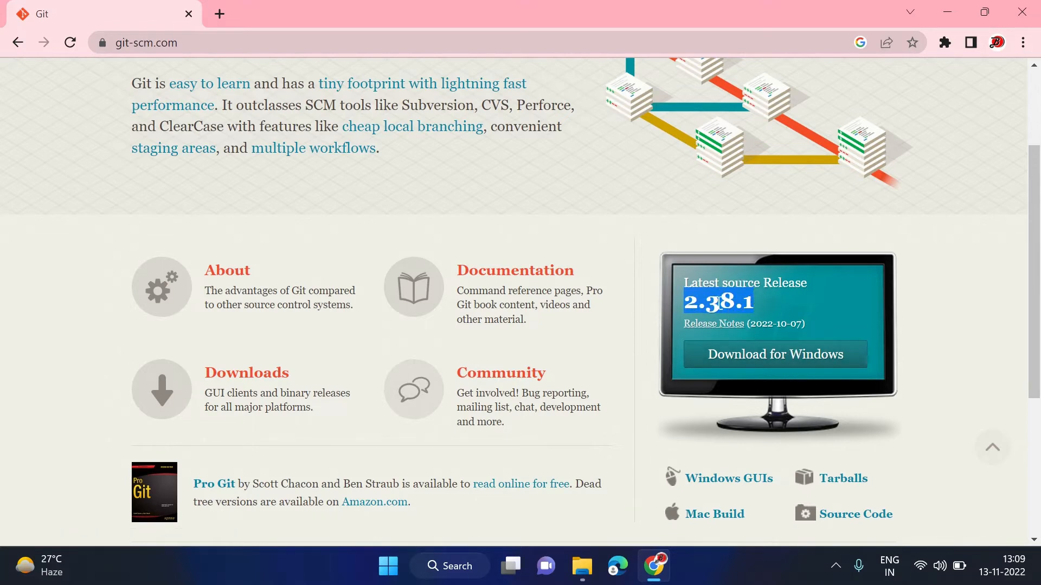
left_click(776, 360)
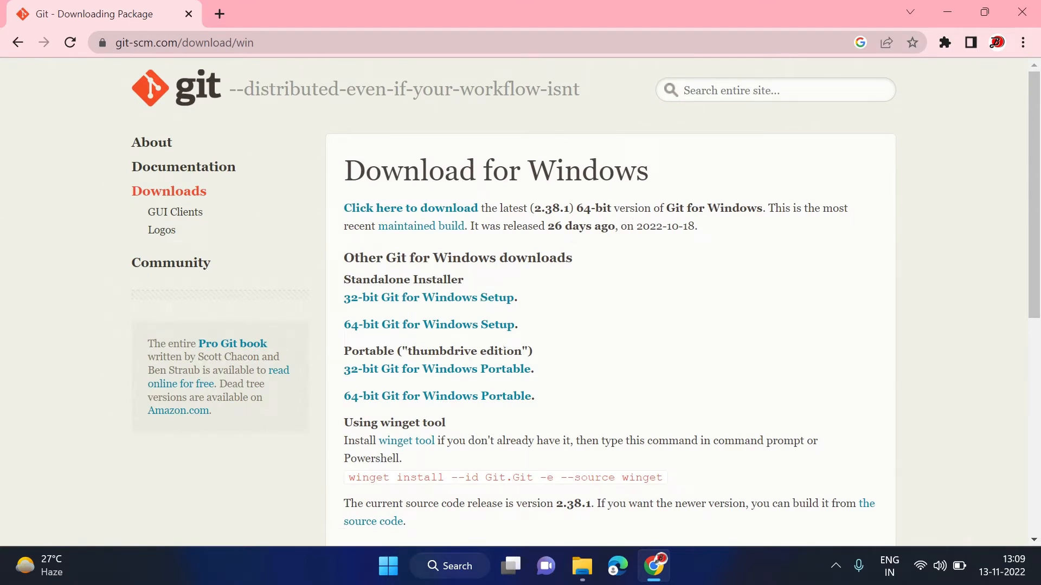
Download the 64-bit Git for Windows Setup installer, Git-2.38.1-64-bit
left_click(651, 353)
left_click(465, 326)
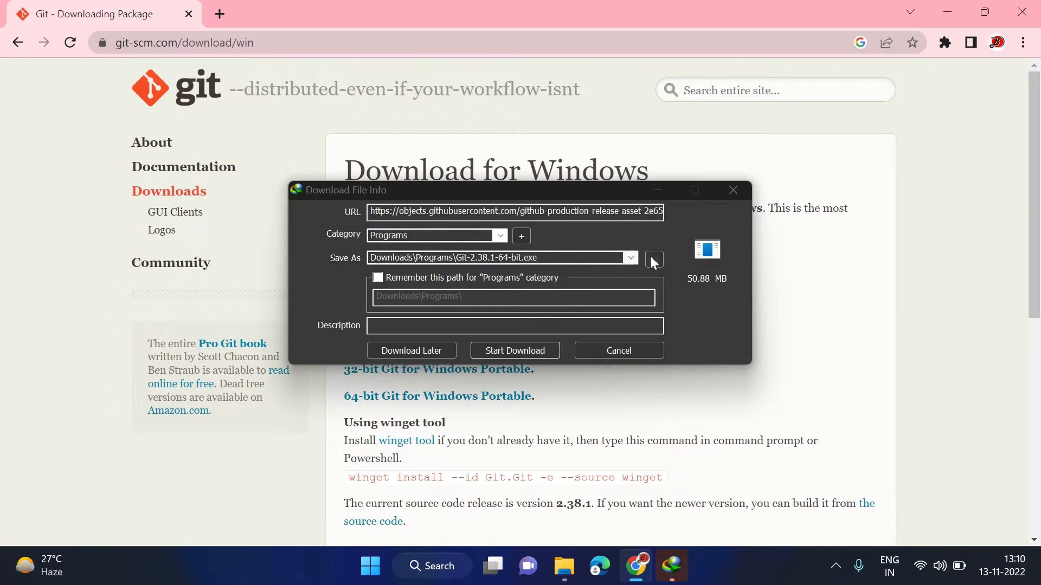
left_click(509, 351)
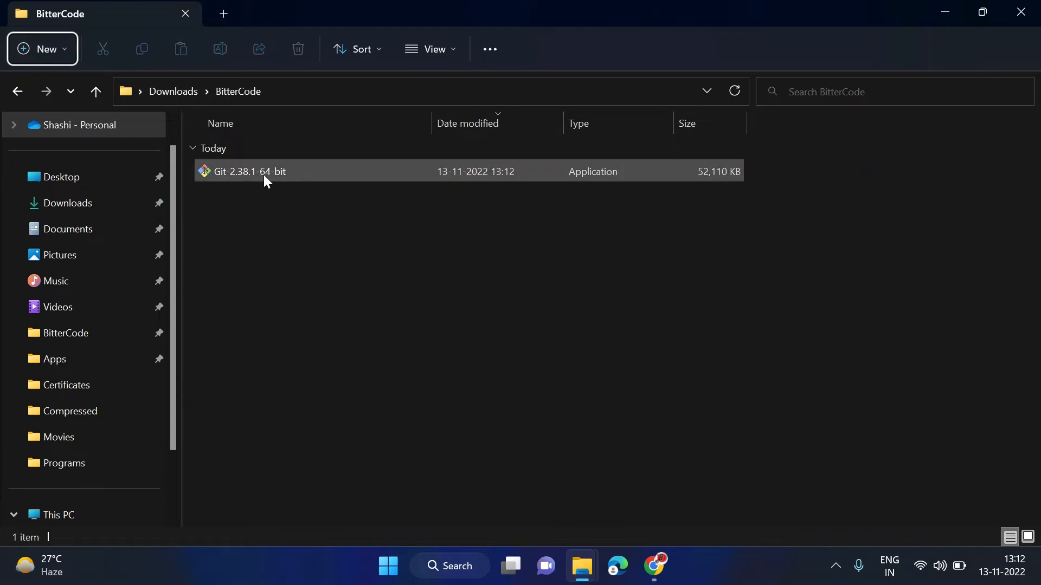
Run Git-2.38.1-64-bit from the Downloads\BitterCode folder
mouse_move(270, 175)
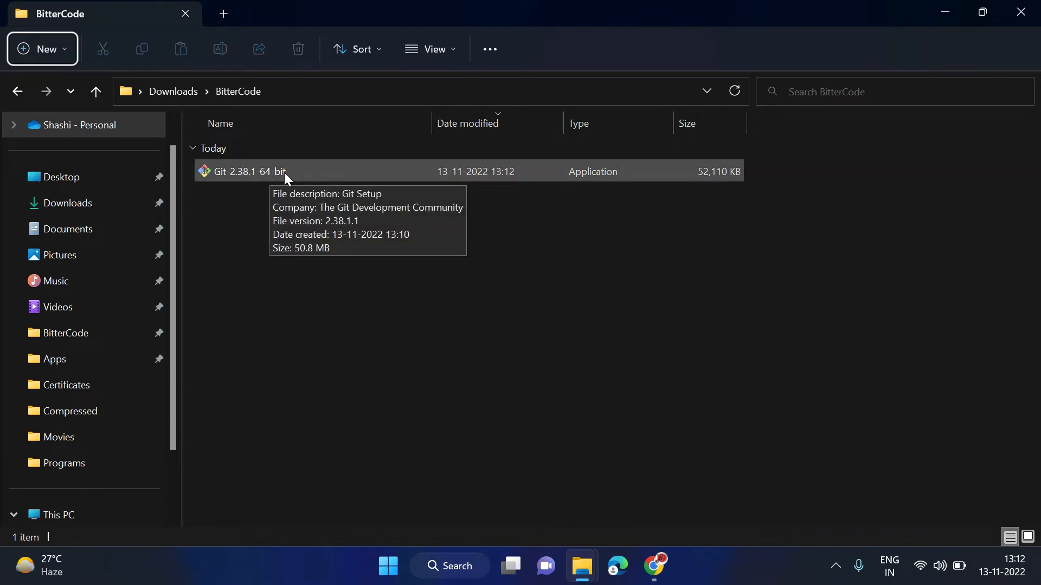
left_click(401, 269)
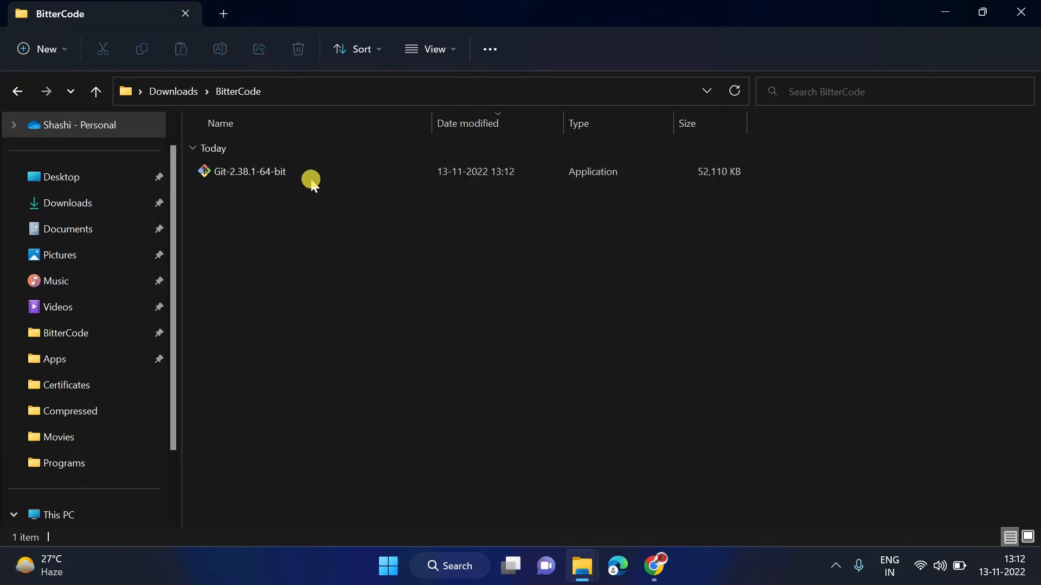
double_click(274, 172)
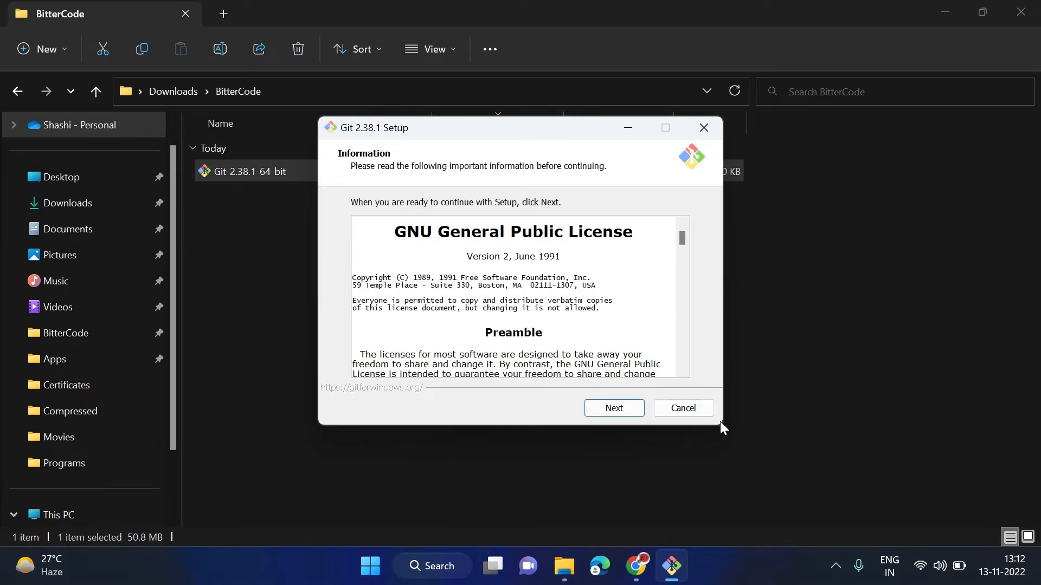
Accept the license, keep C:\Program Files\Git as destination and the default components
scroll(512, 297, "down", 6)
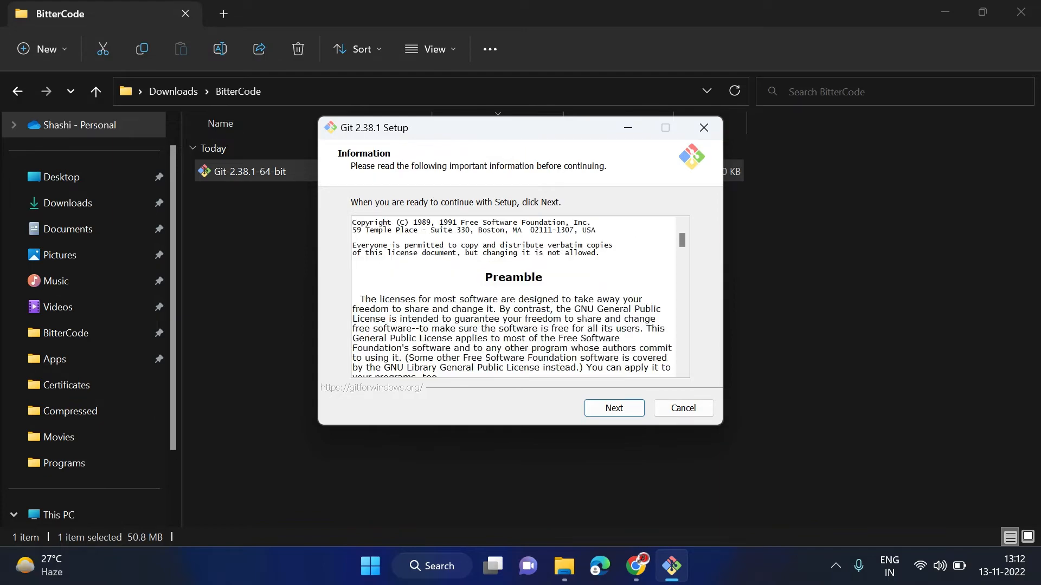
scroll(512, 297, "down", 20)
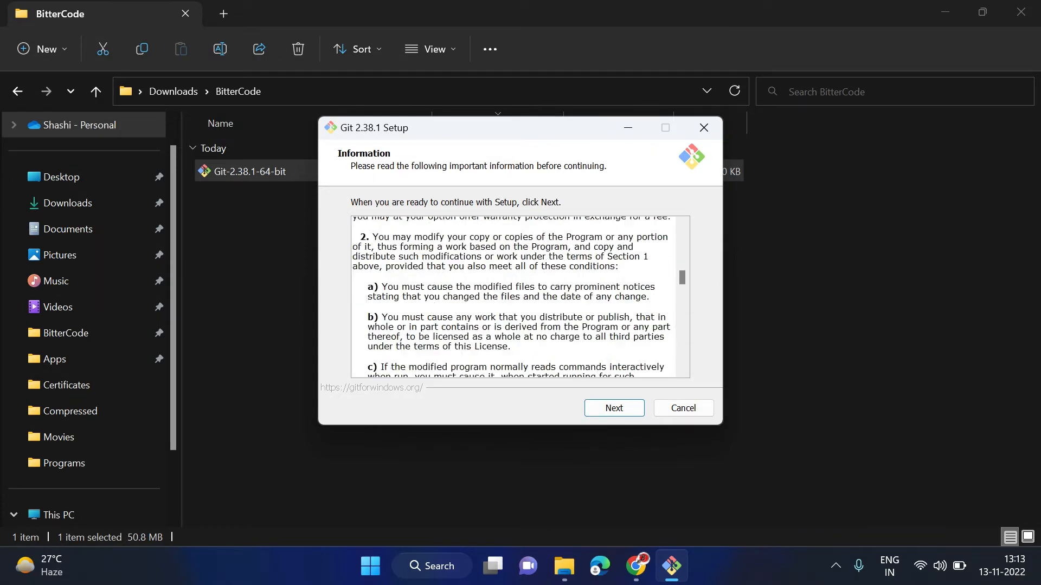
left_click(613, 409)
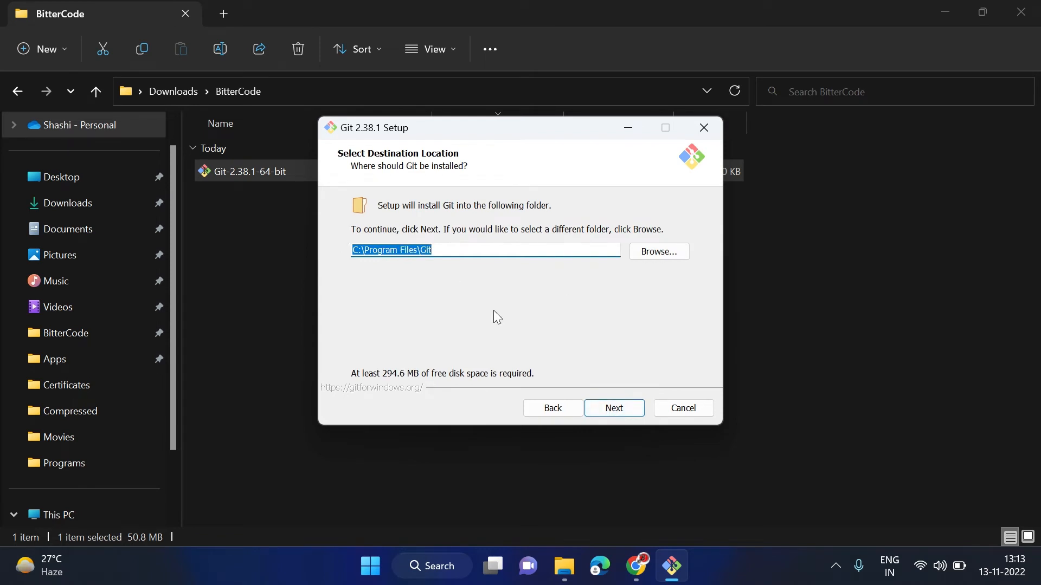
left_click(440, 250)
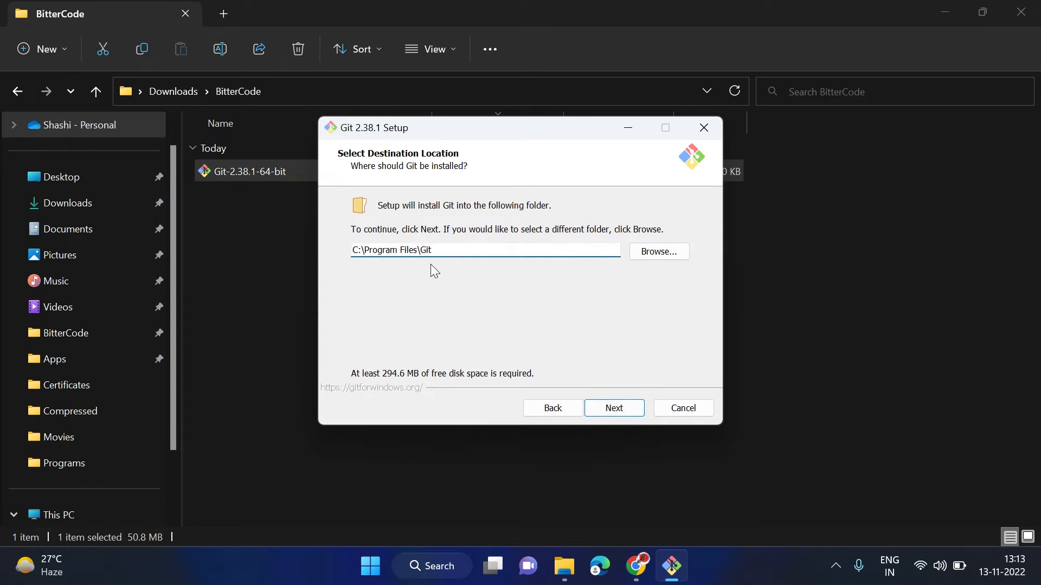
left_click(623, 409)
scroll(512, 312, "down", 1)
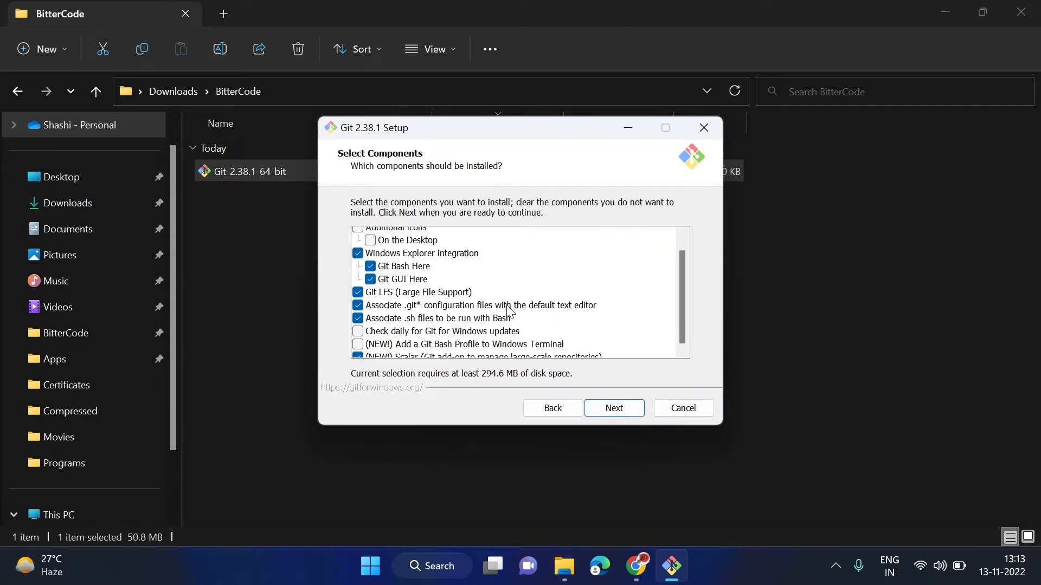
left_click(621, 410)
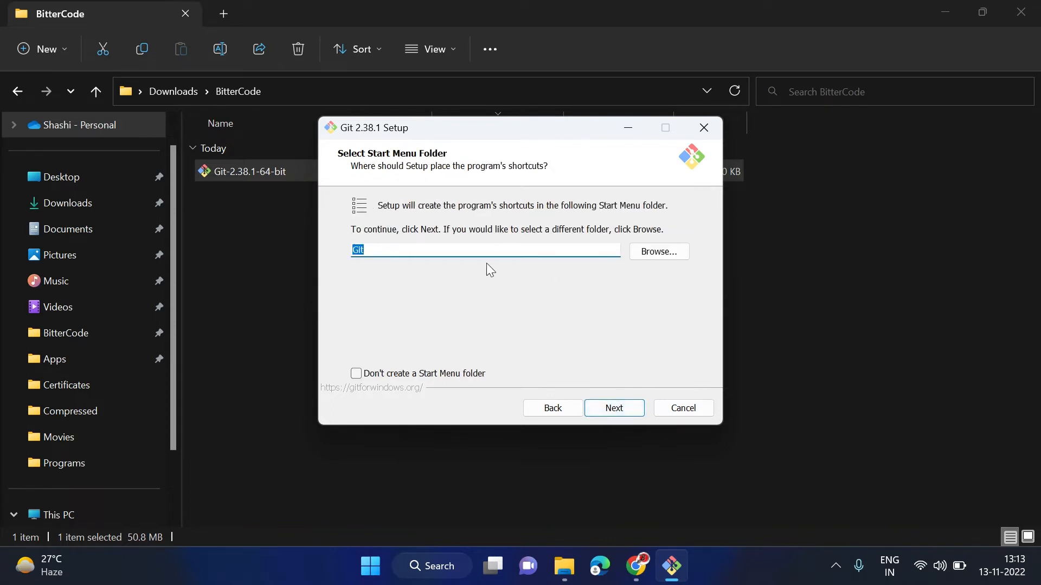
Keep the Git Start Menu folder, Vim editor, Git-chosen branch name and recommended PATH
left_click(623, 409)
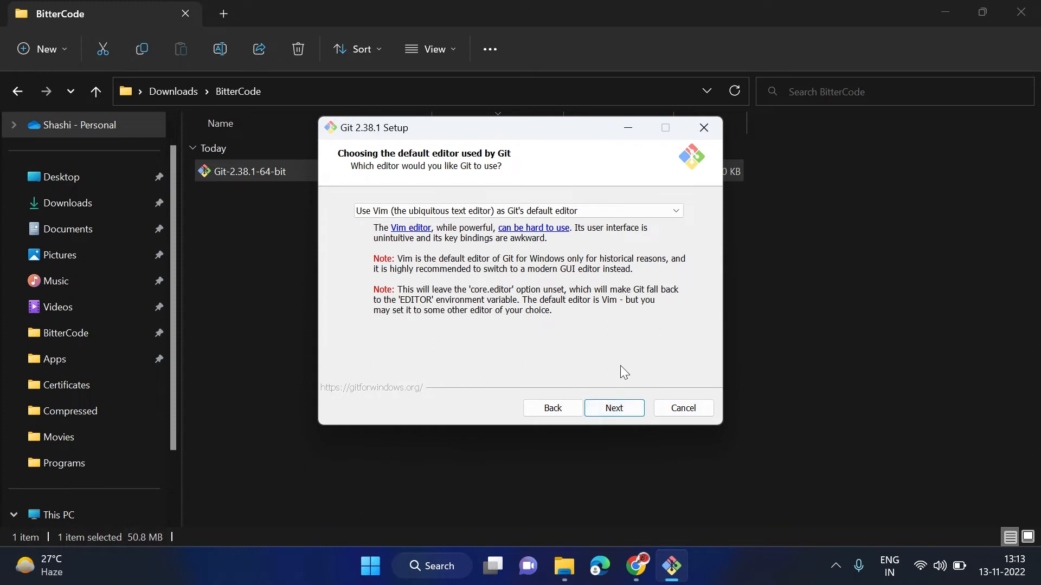
left_click(628, 411)
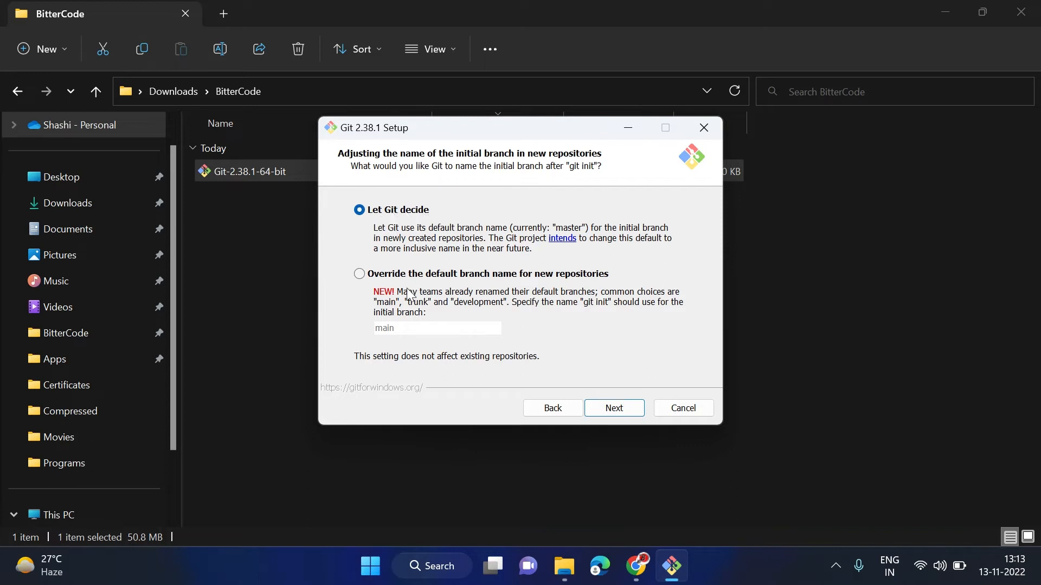
left_click(612, 411)
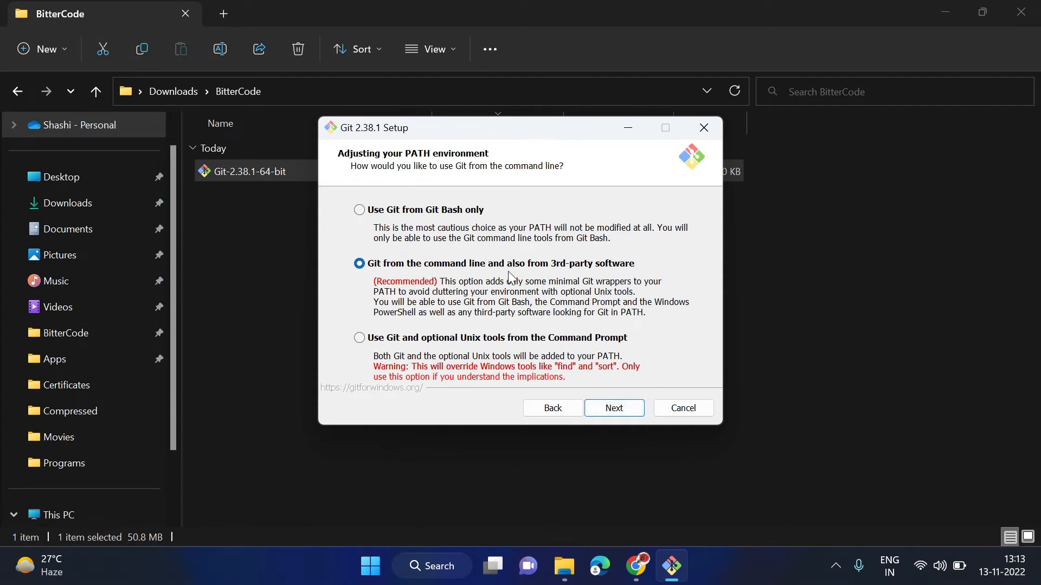
left_click(619, 412)
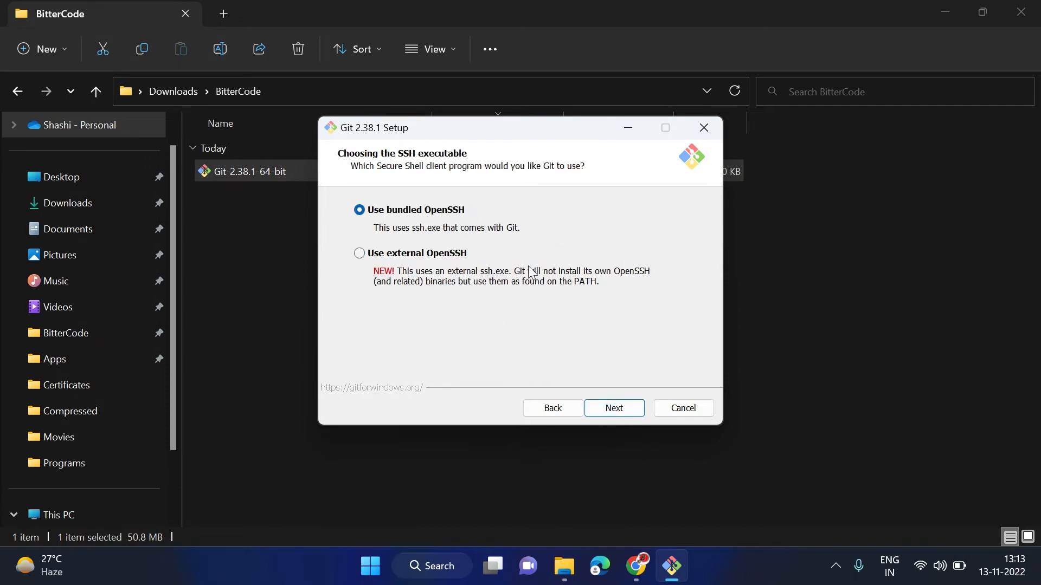
Keep bundled OpenSSH, the OpenSSL library, recommended line endings and the MinTTY terminal
left_click(630, 410)
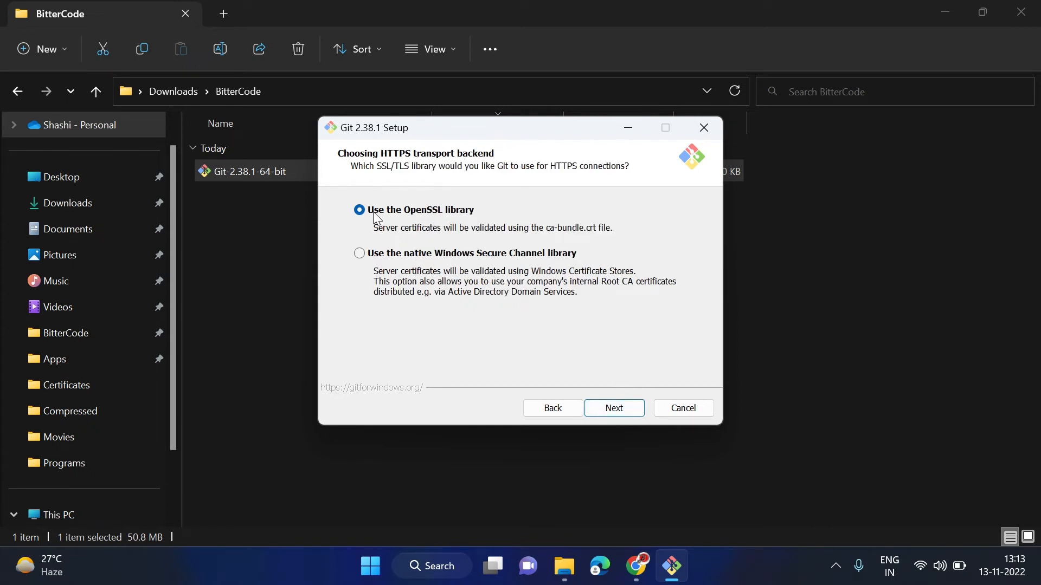
left_click(630, 411)
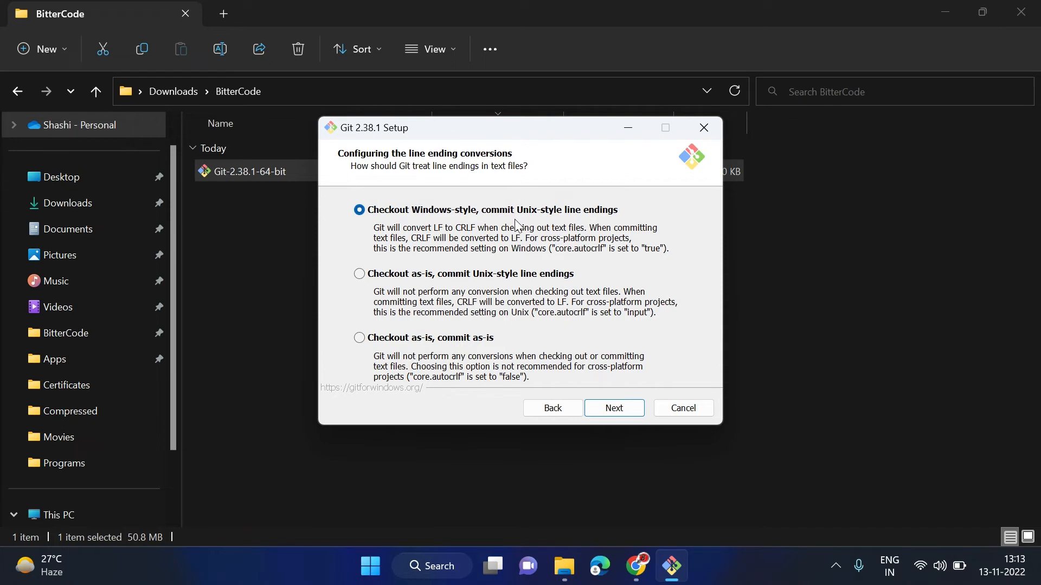
left_click(617, 410)
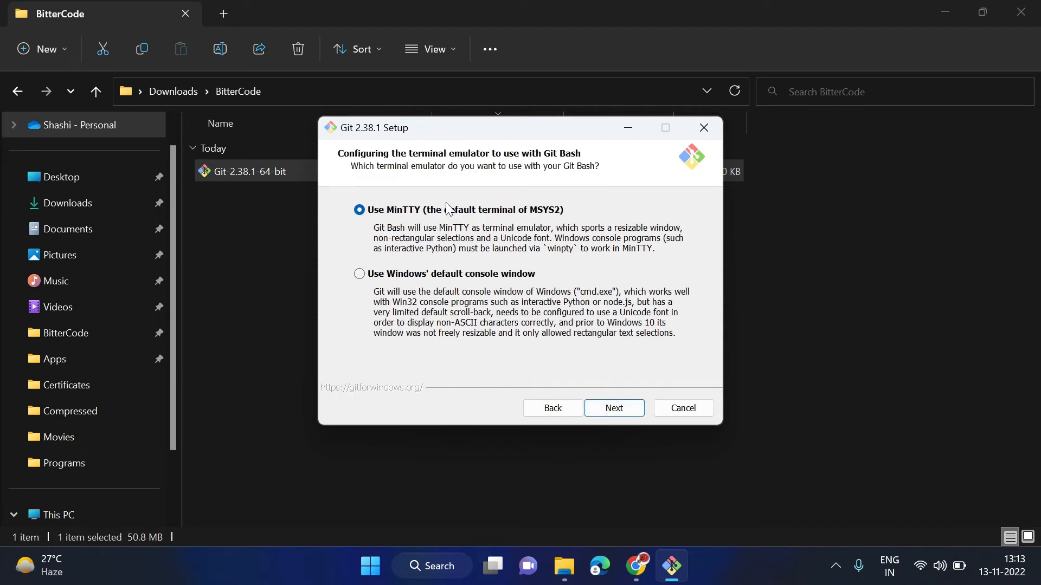
left_click(629, 410)
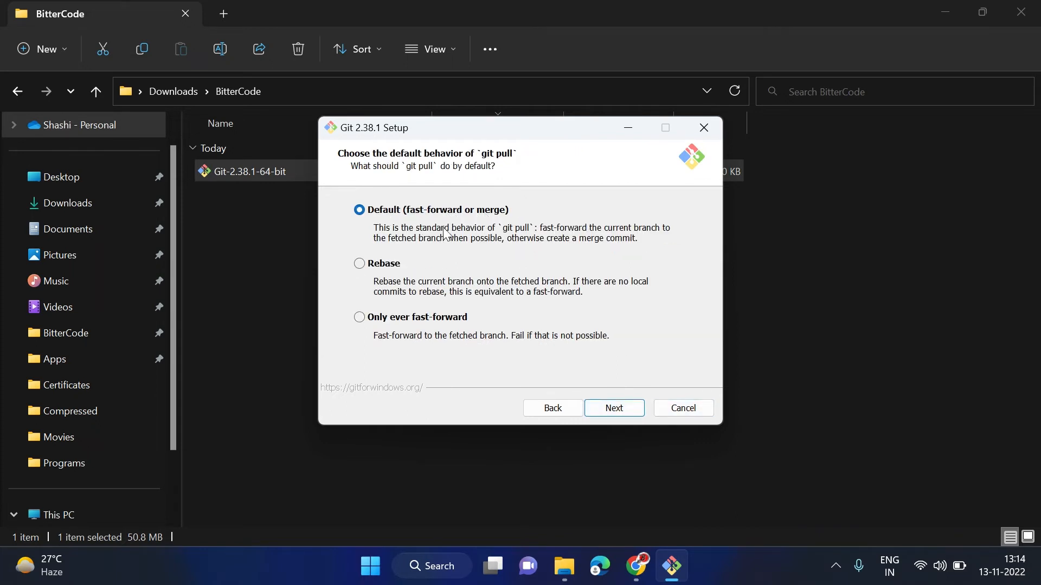
Keep fast-forward-or-merge pull behaviour, Git Credential Manager and file system caching
left_click(619, 410)
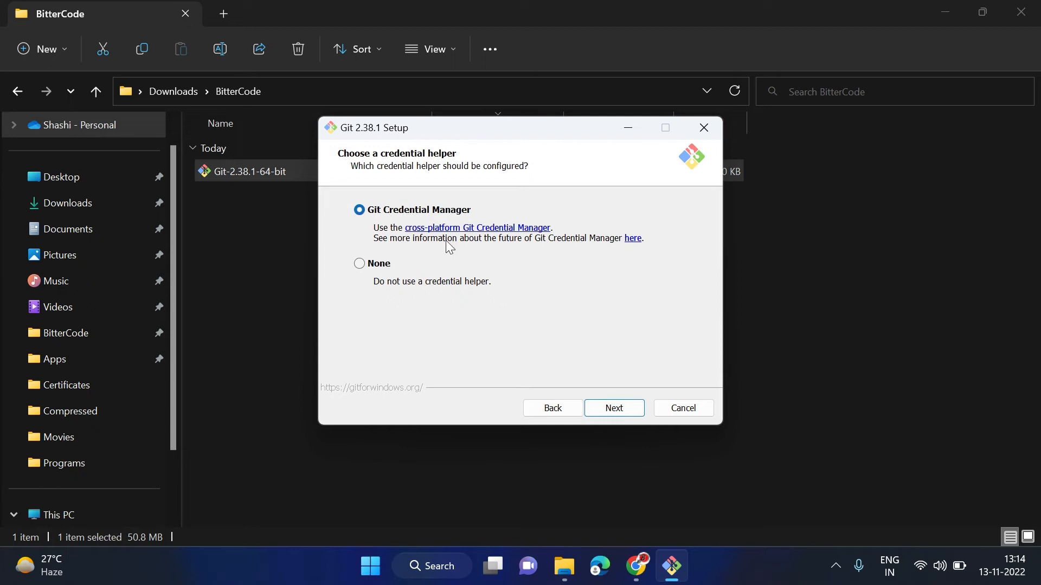
left_click(618, 409)
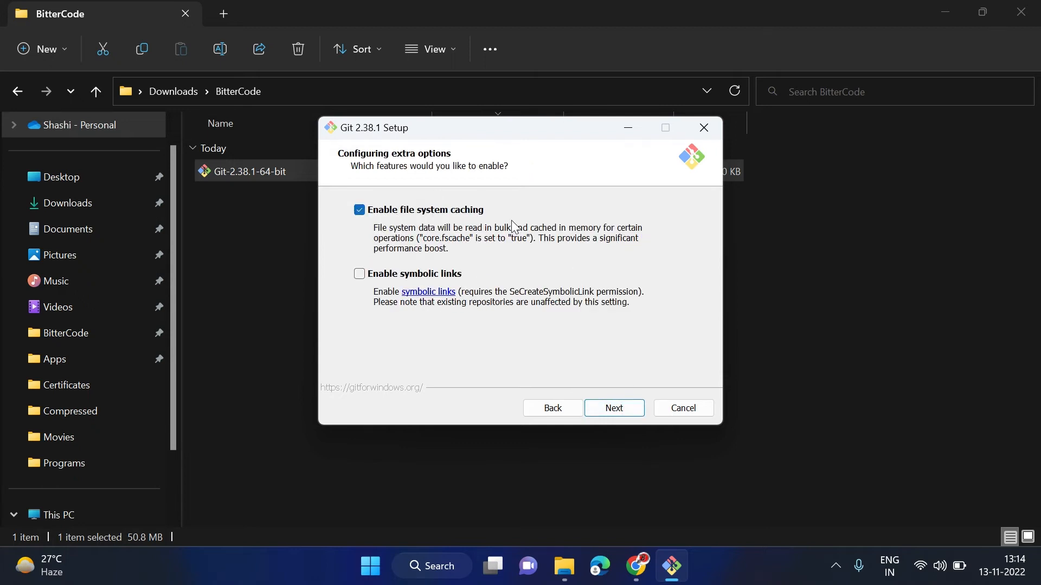
left_click(618, 411)
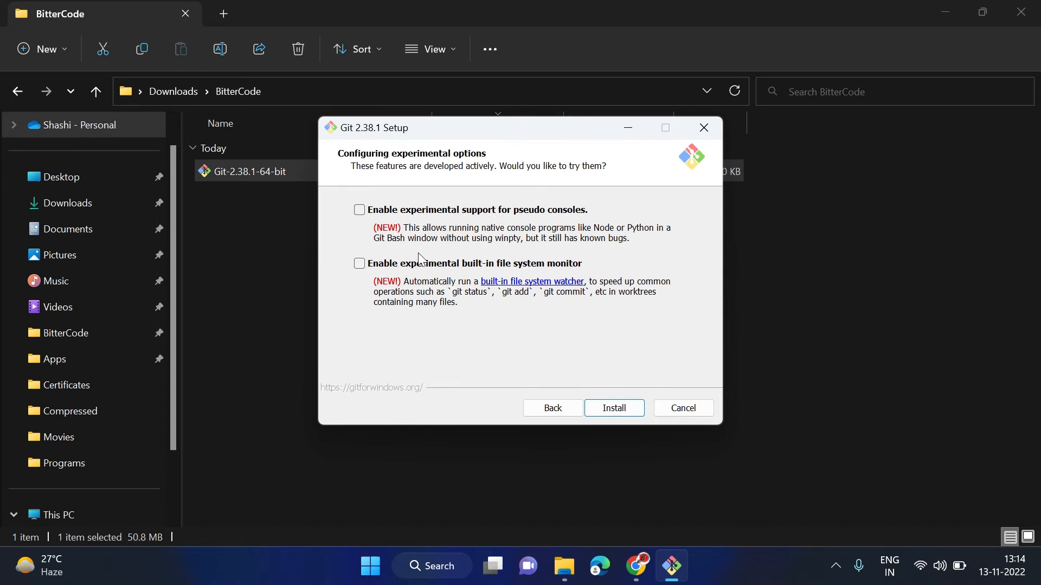
Install Git 2.38.1 with the chosen options and finish the wizard
left_click(618, 413)
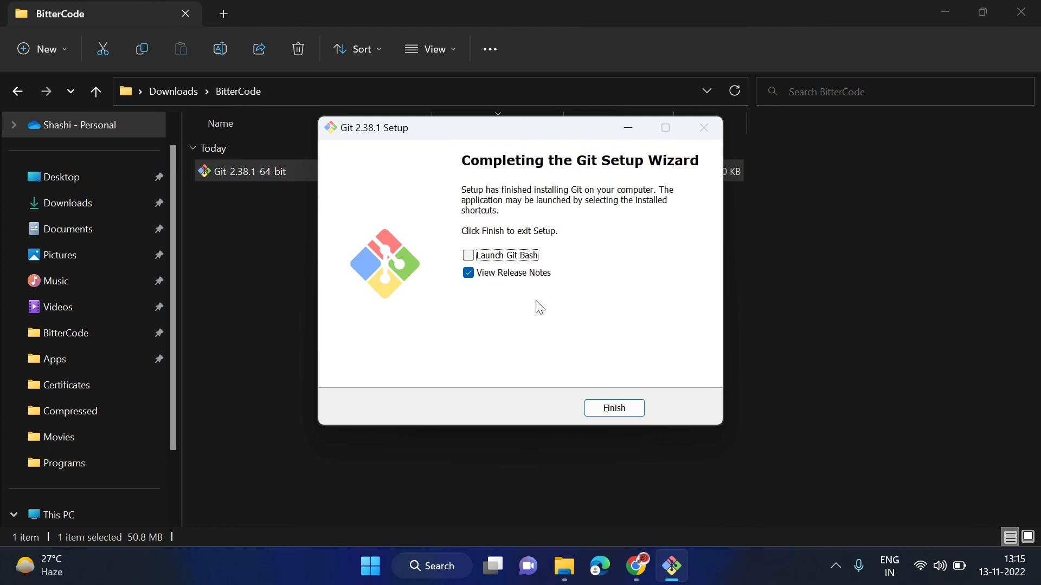
left_click(615, 408)
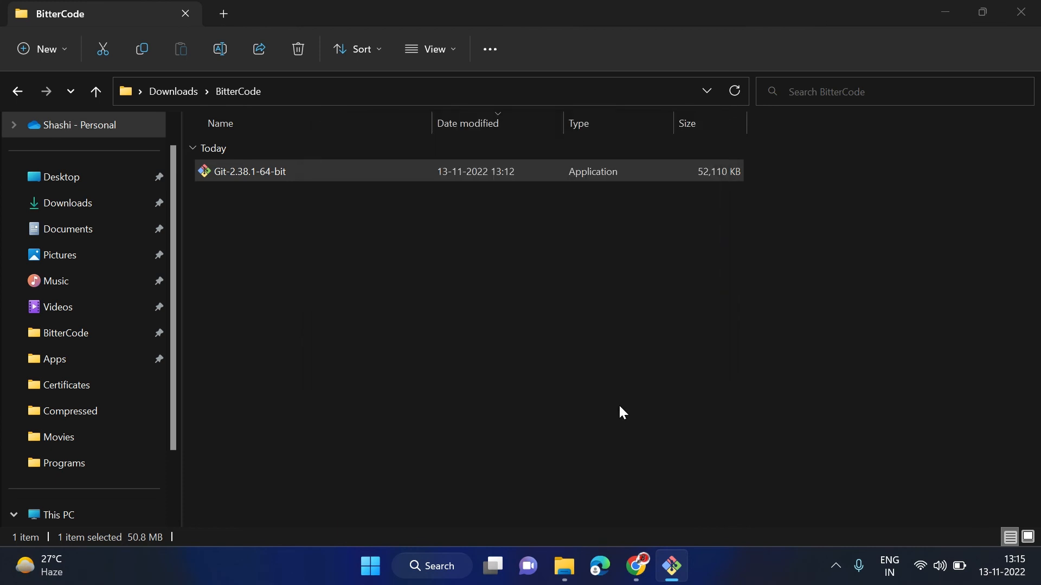
In Command Prompt, run git to list usage, then confirm git --version shows 2.38.1.windows.1
left_click(455, 567)
type("cmd")
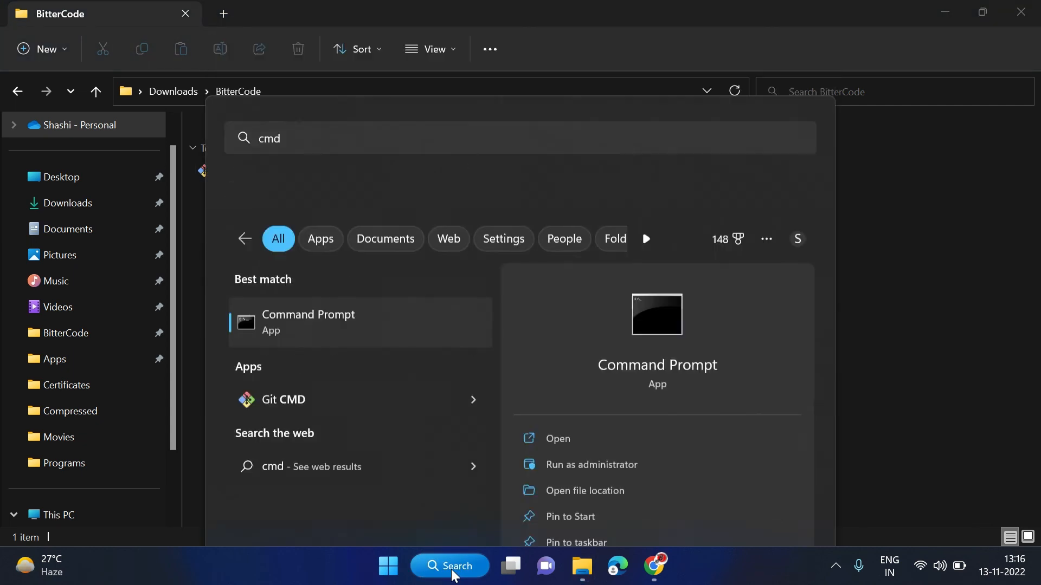
key("Return")
type("git")
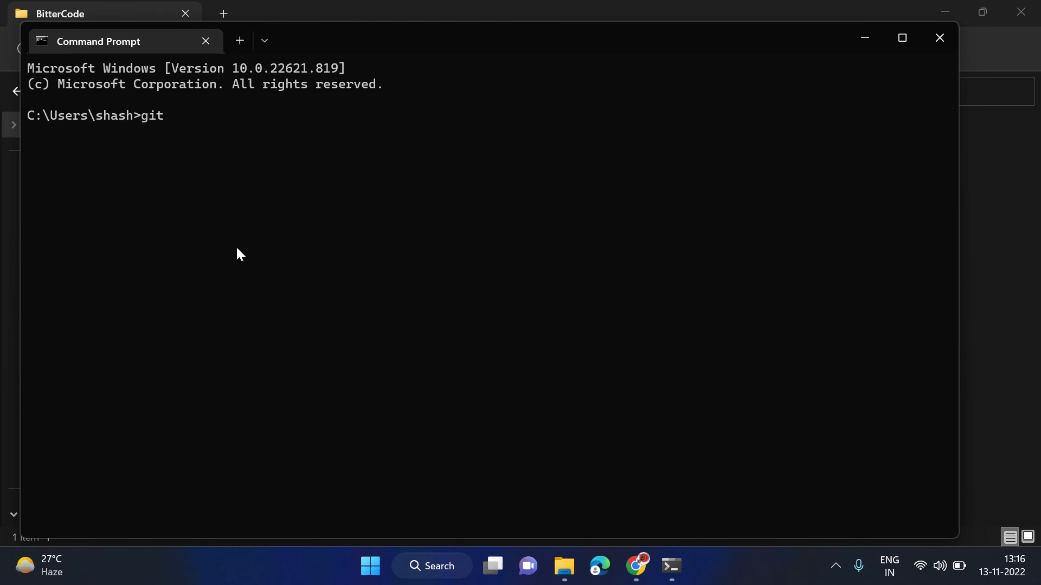
key("Return")
scroll(265, 275, "up", 4)
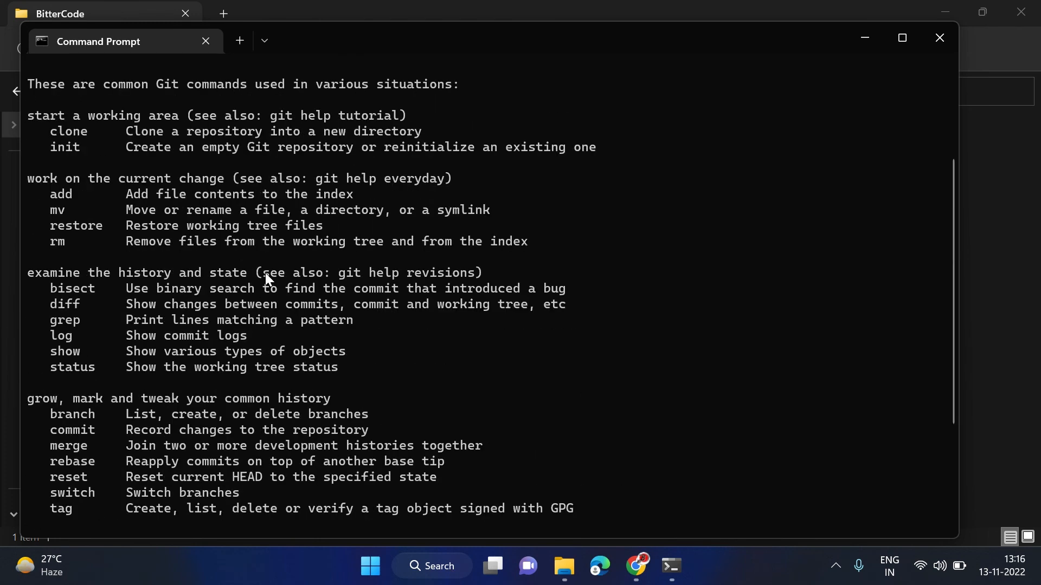
scroll(281, 288, "down", 4)
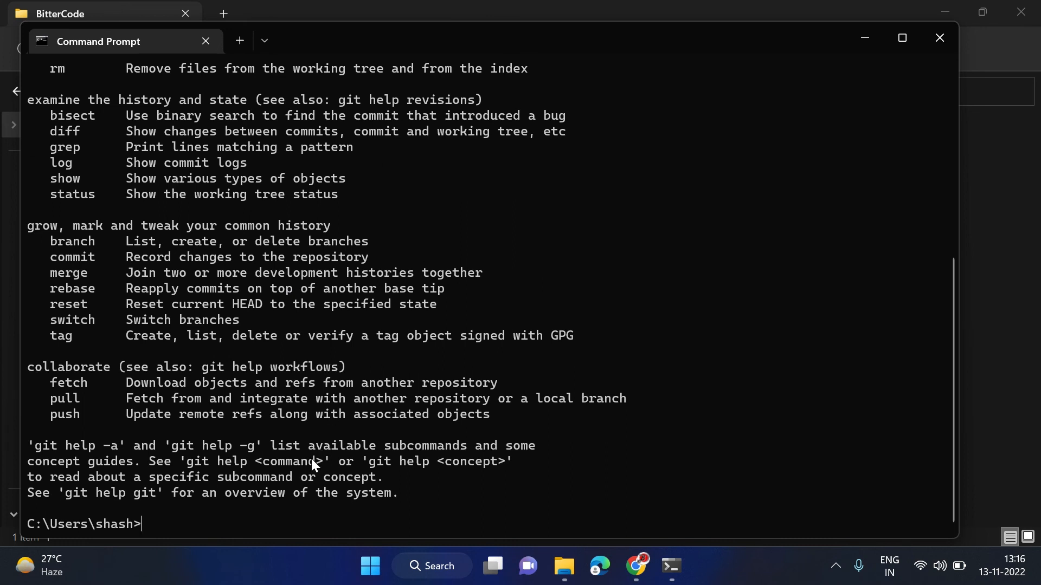
type("git --version")
key("Return")
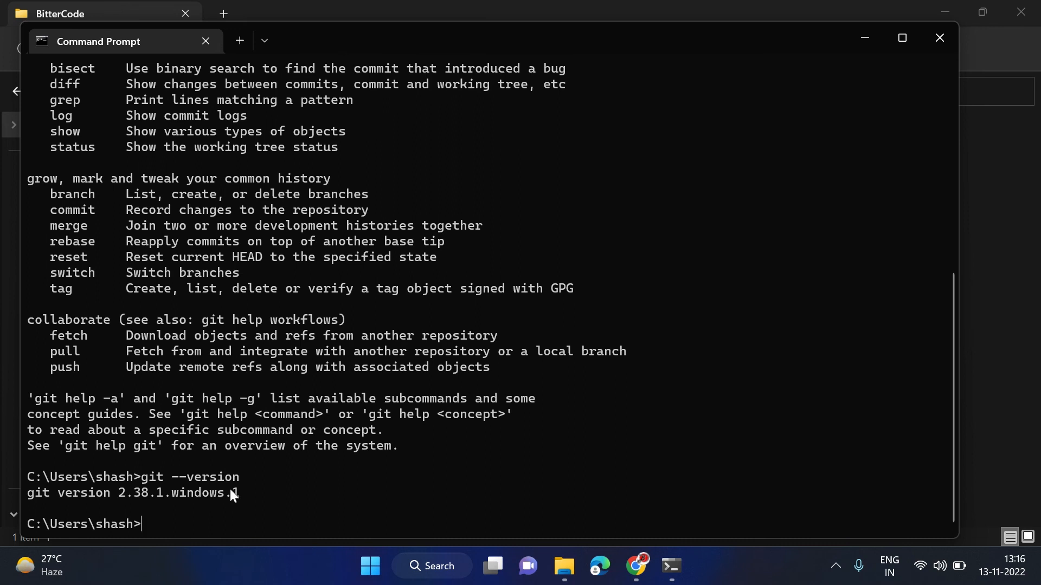